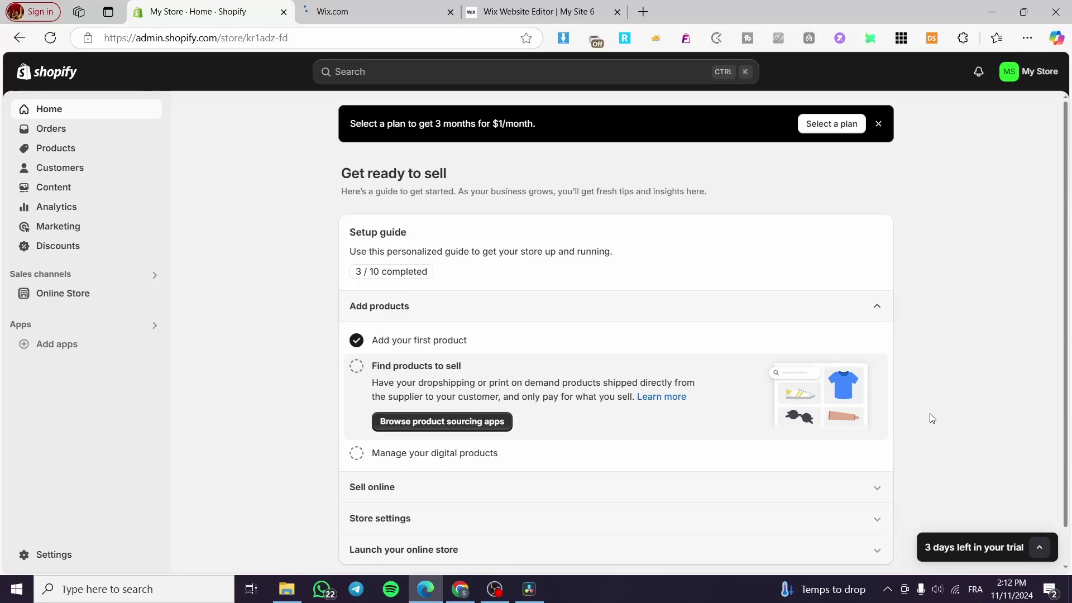
- Dismiss the 'Select a plan' promotion banner on the admin Home page
click(879, 123)
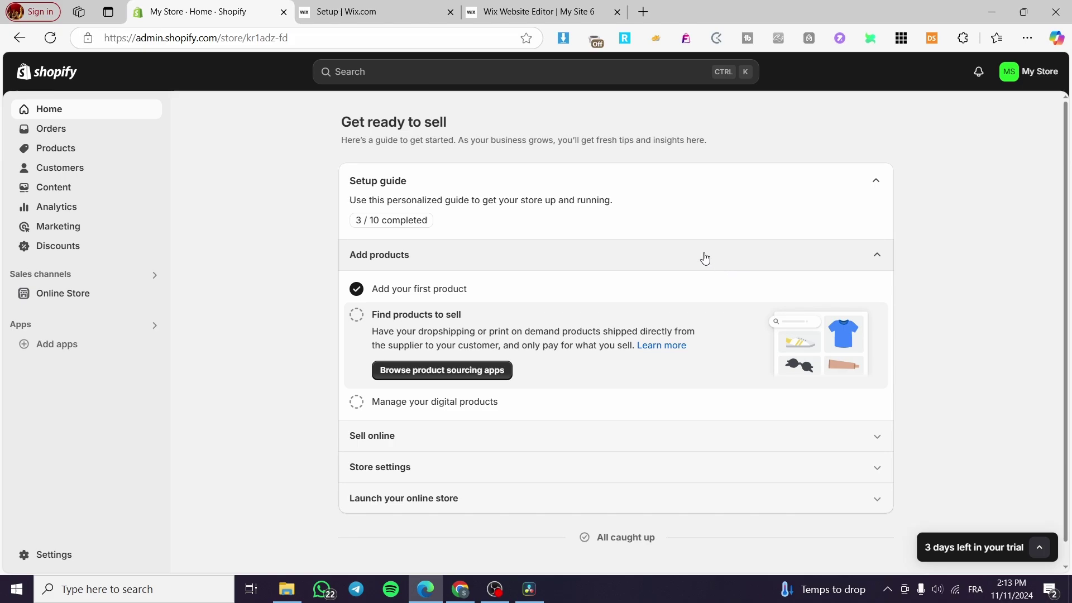
- Search the admin for 'Ryviu' and show the matching App Store results
click(386, 78)
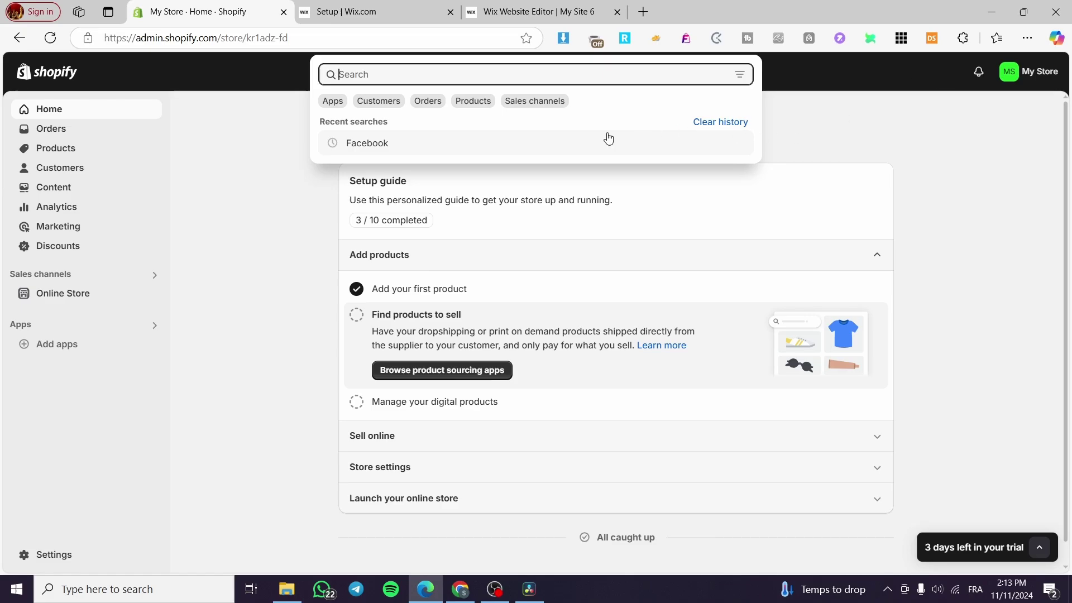
text(Ryviu)
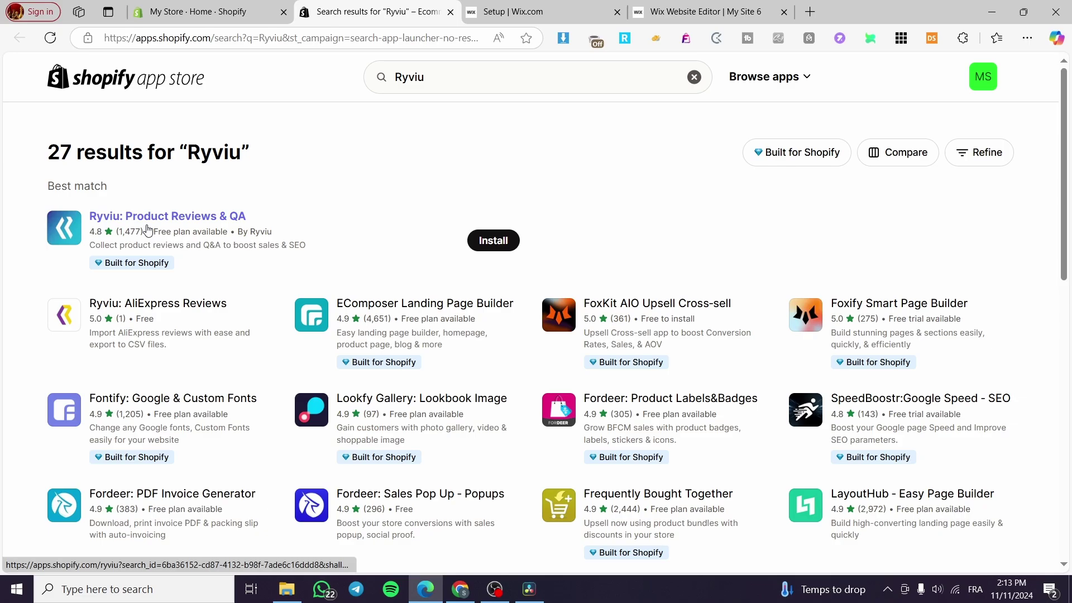
- Open the Ryviu: Product Reviews & QA listing and reach the store's install authorization page
click(232, 220)
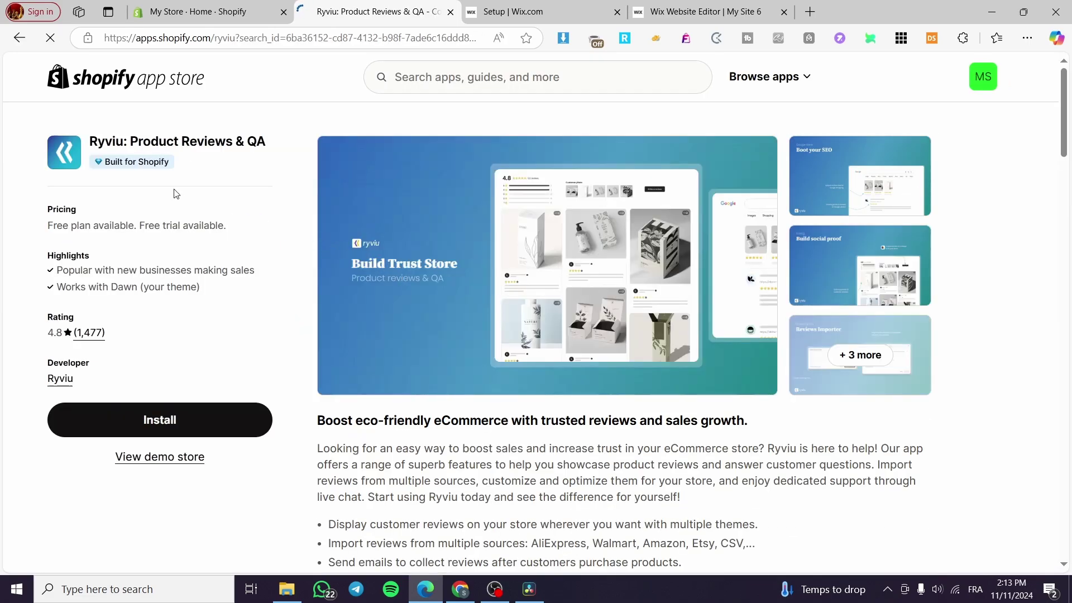
mouse_move(118, 168)
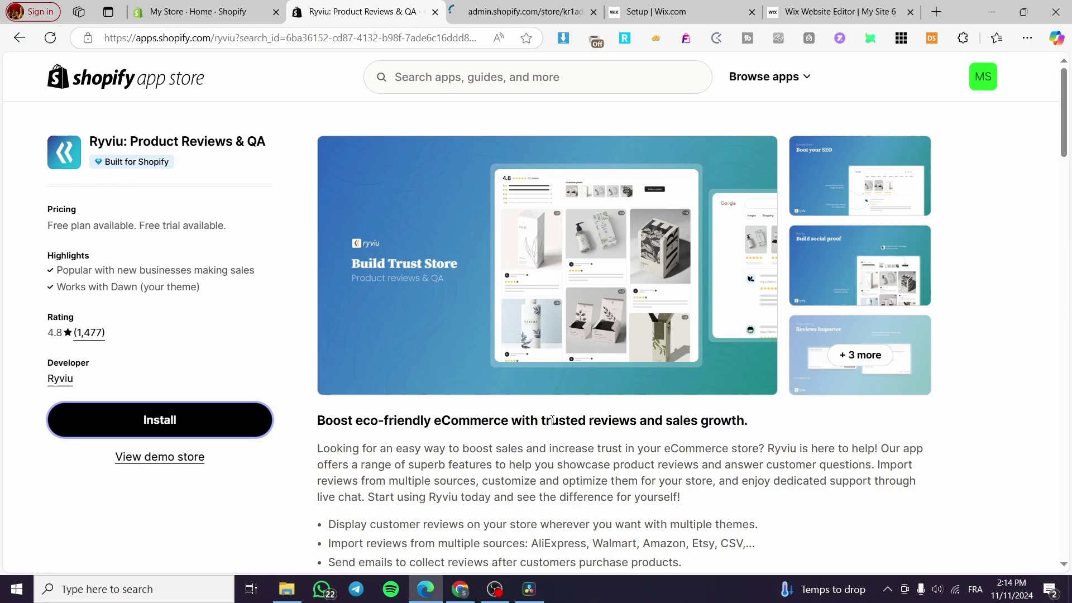
drag(543, 421, 667, 421)
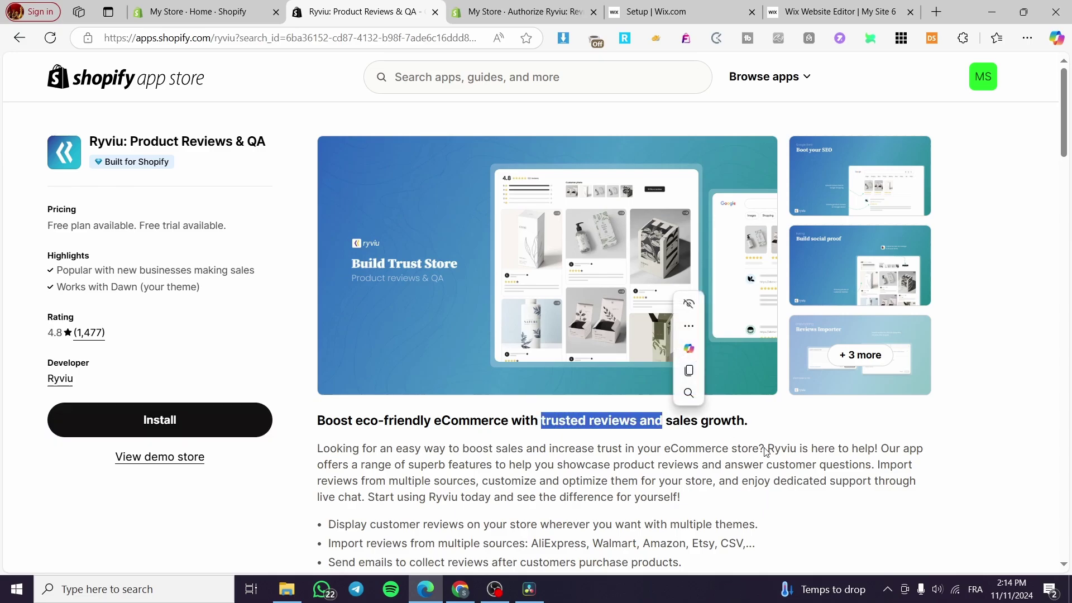
click(740, 448)
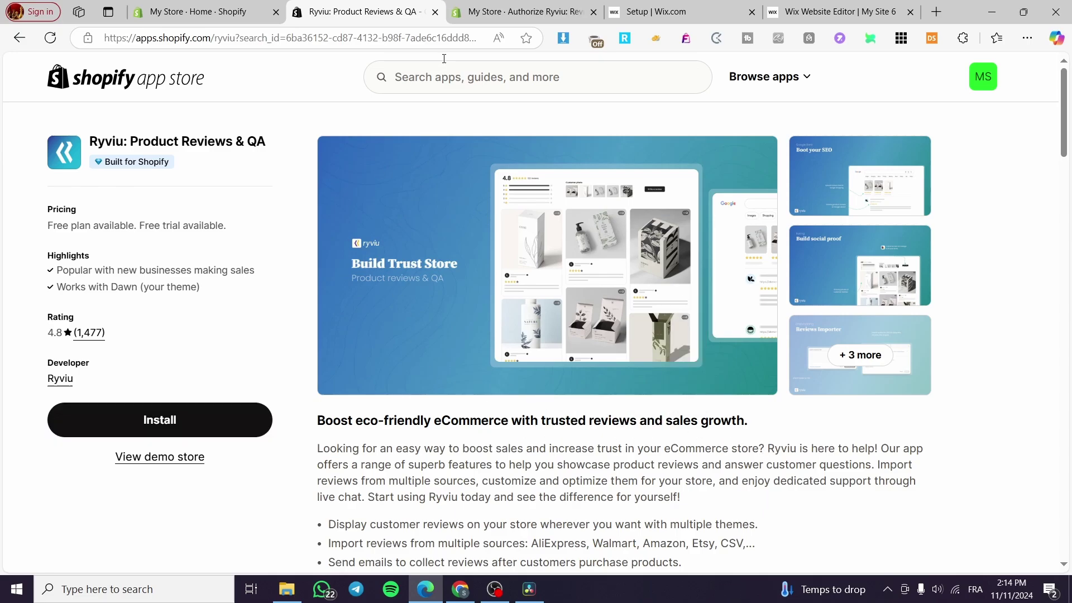
click(481, 12)
- Approve installing Ryviu: Reviews & QA with its requested access and pin it in the navigation
click(435, 12)
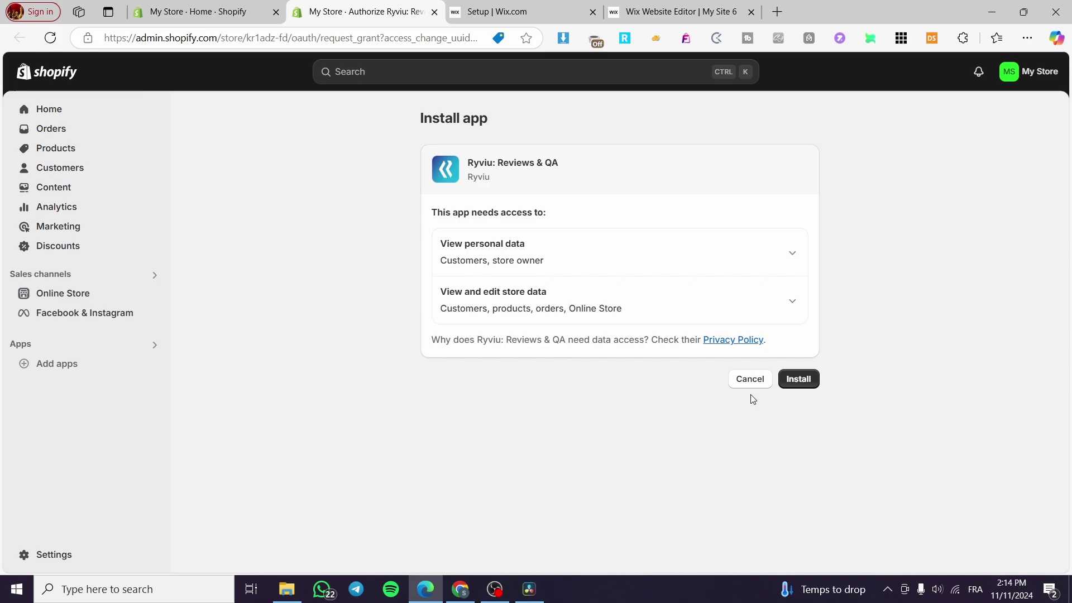
click(808, 380)
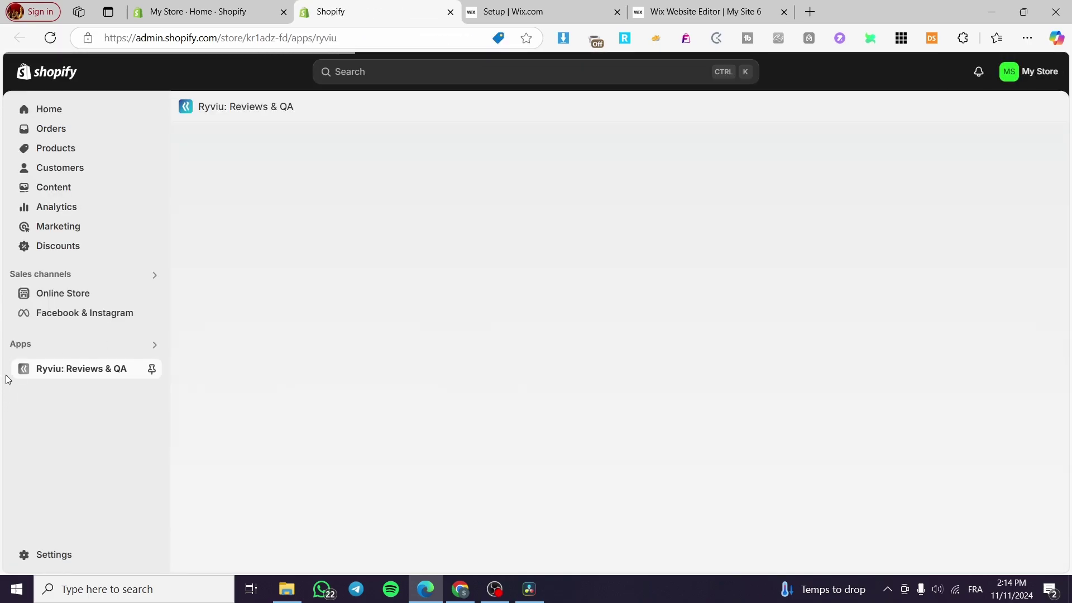
click(152, 369)
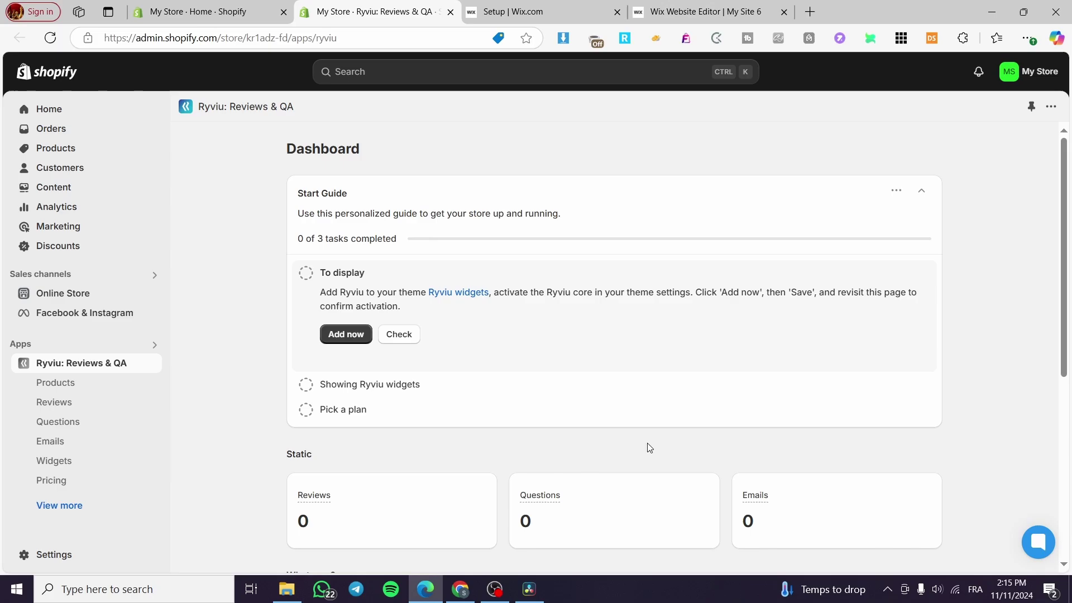
scroll(477, 312, down, 5)
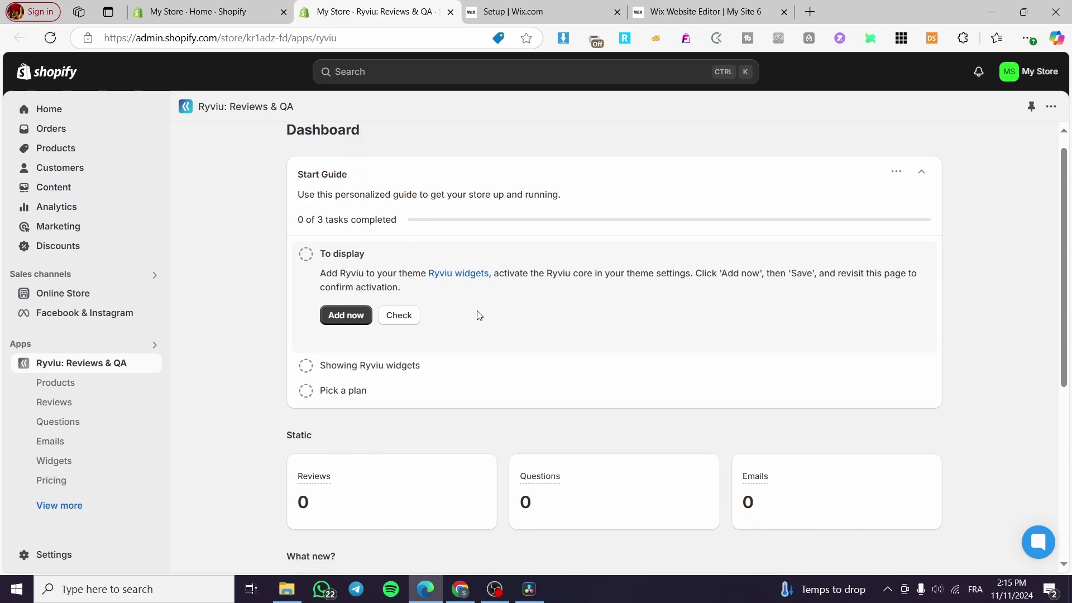
scroll(476, 311, up, 5)
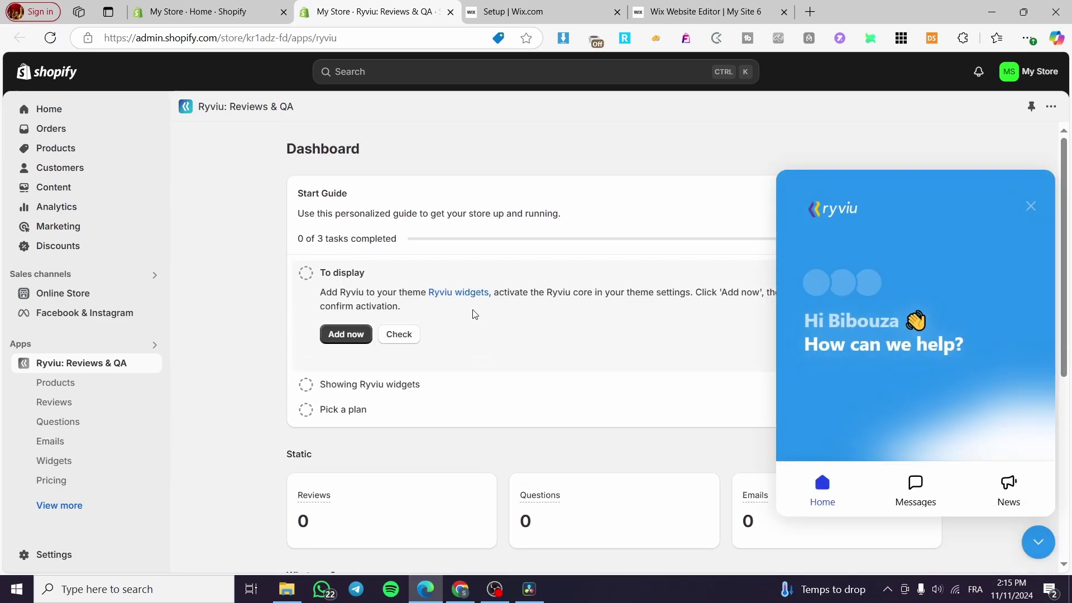
- Save the Dawn theme with the Ryviu App embed on, then return to the Ryviu dashboard
click(1032, 205)
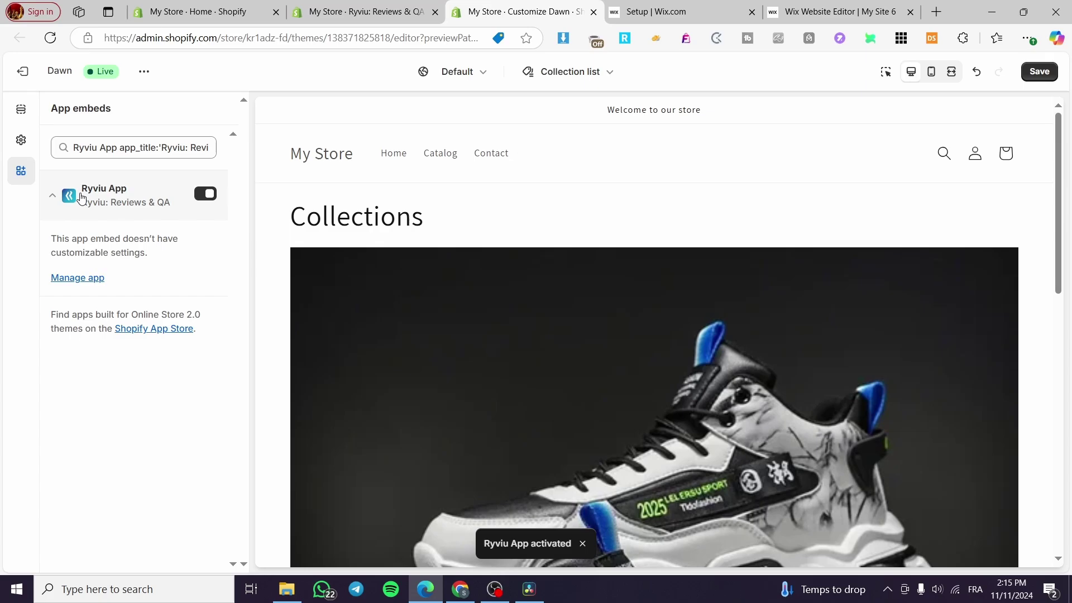
scroll(557, 269, down, 10)
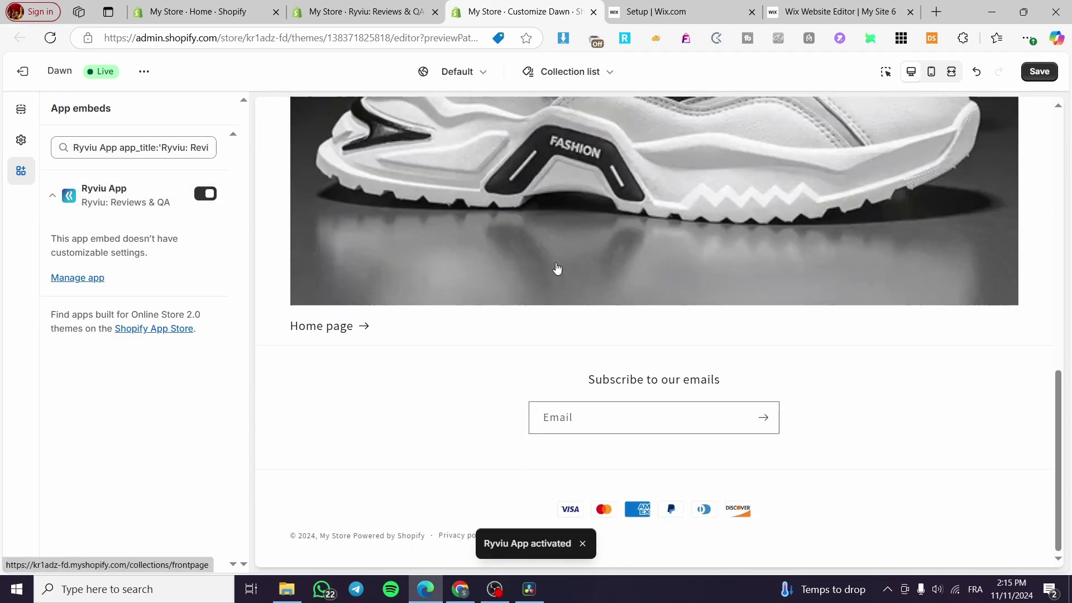
scroll(358, 336, up, 10)
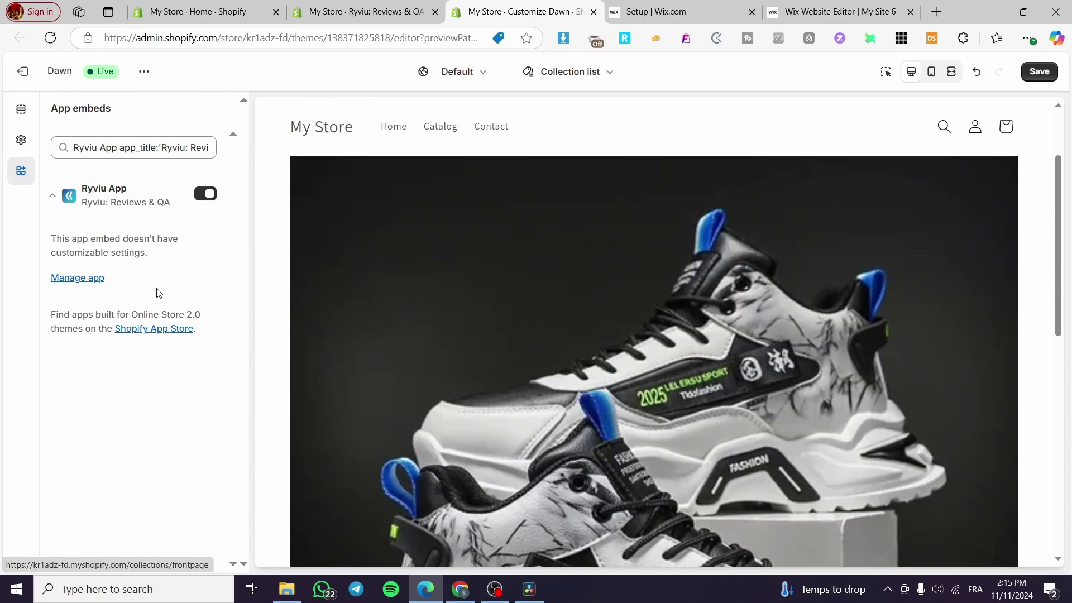
right_click(1040, 80)
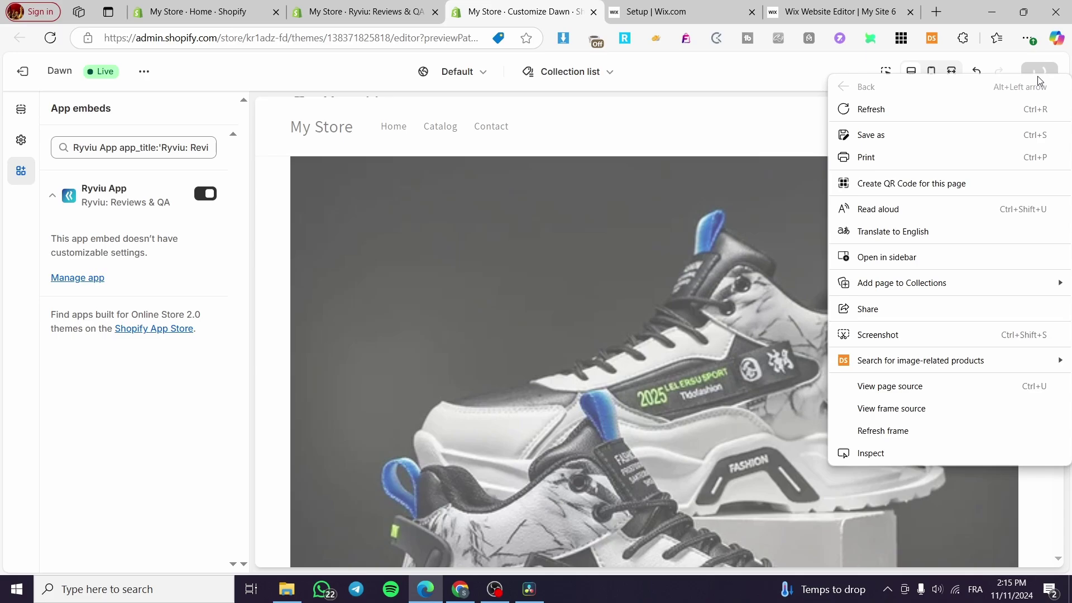
click(1039, 75)
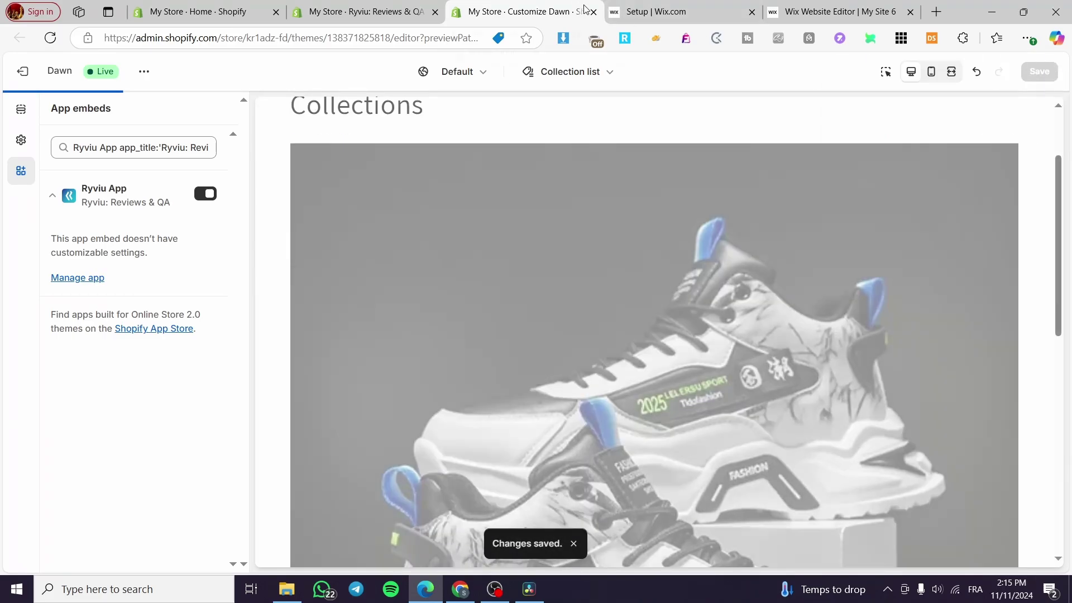
click(593, 12)
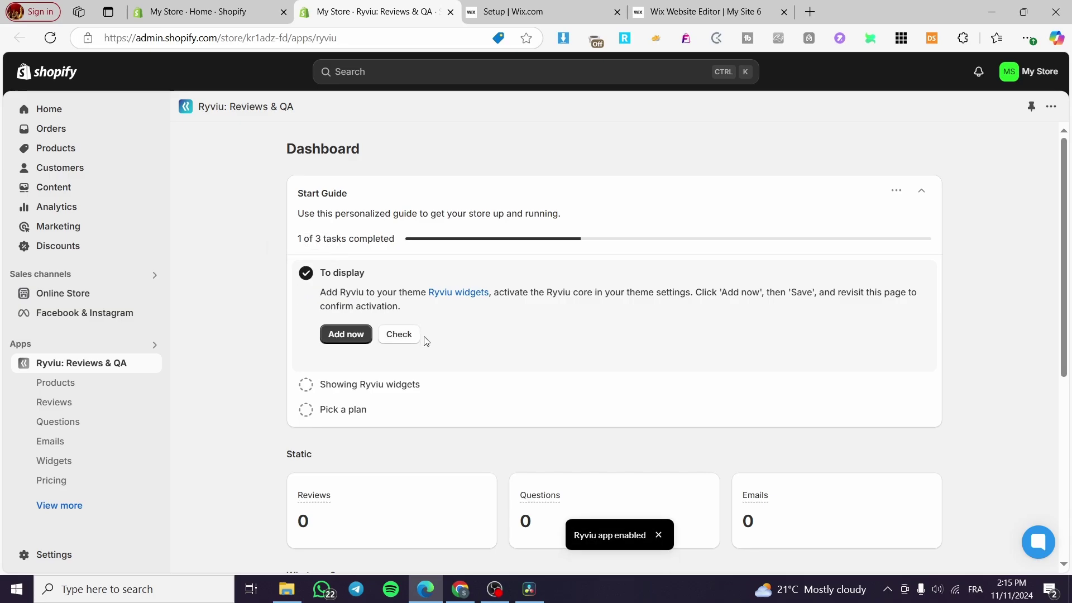
- Rerun the activation check until 'Ryviu app enabled' appears, then advance to Showing Ryviu widgets
click(408, 341)
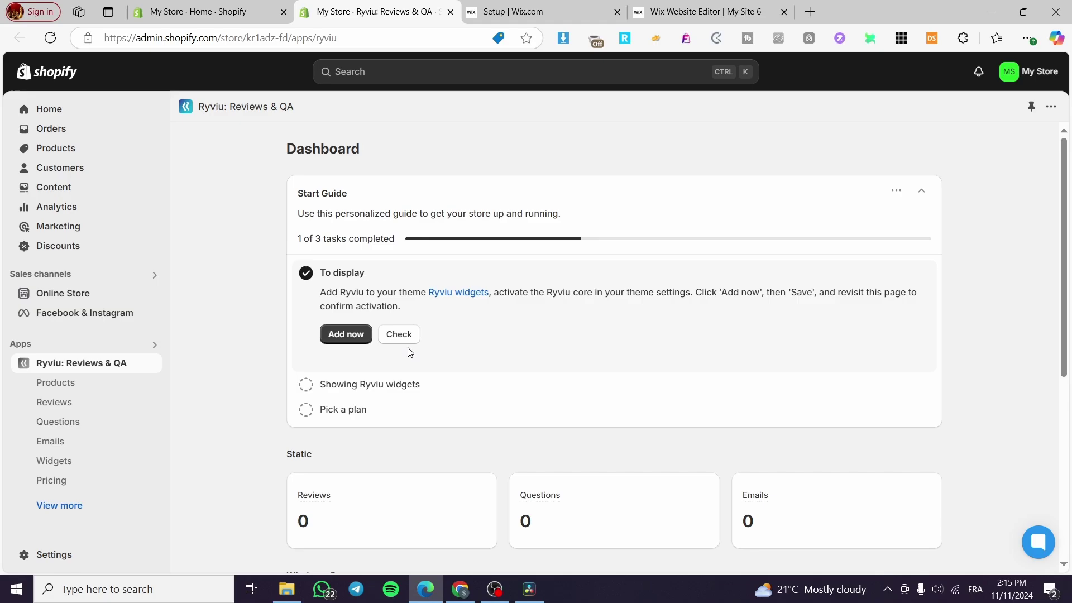
click(406, 343)
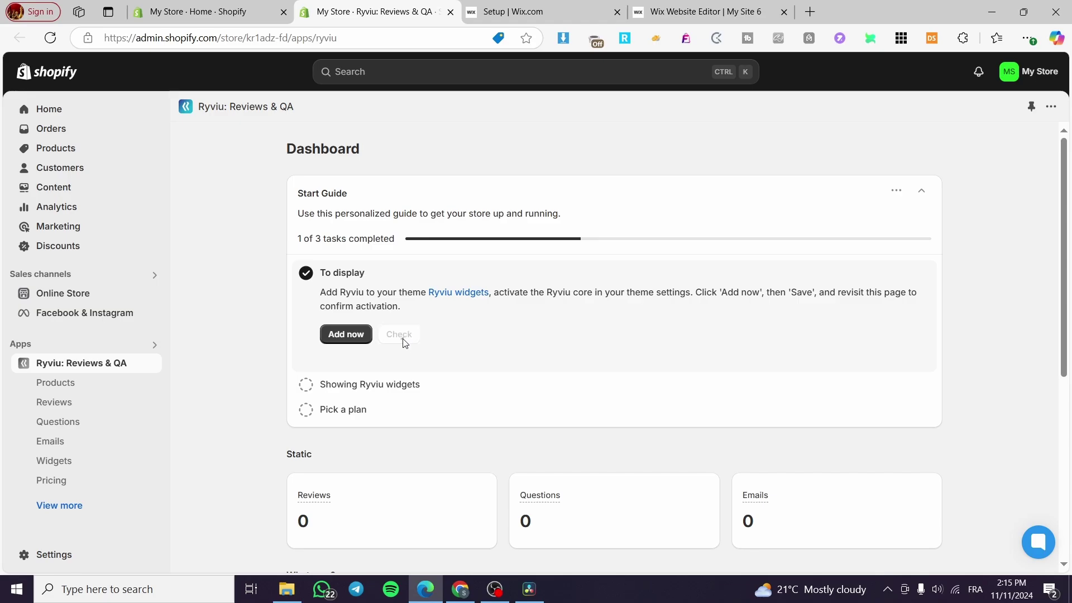
click(395, 385)
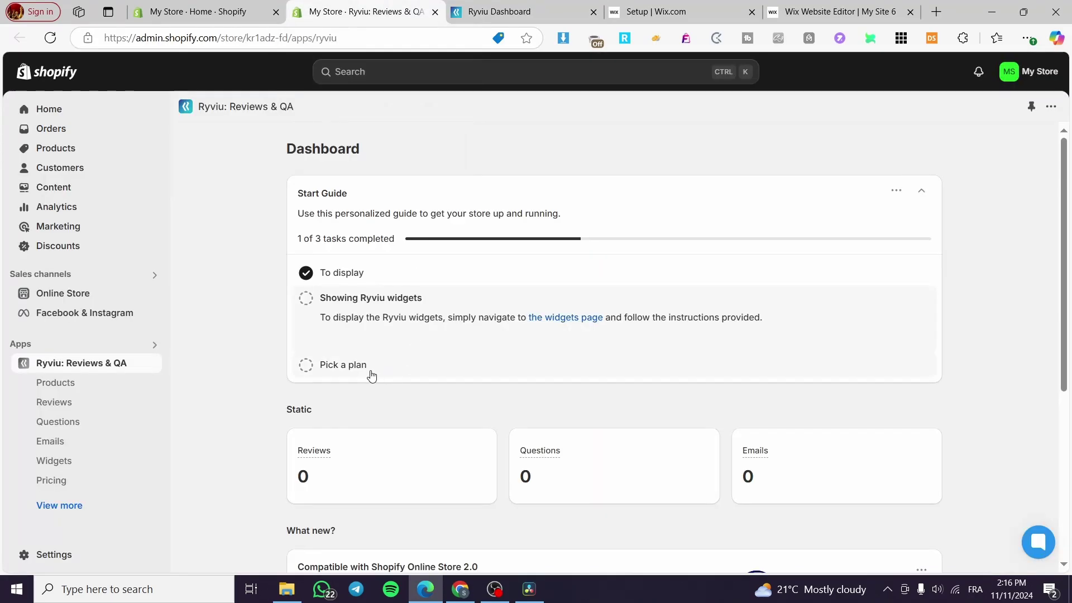
- Begin a Basic plan free trial, cancel the $6.99 subscription charge, and close store settings
click(386, 375)
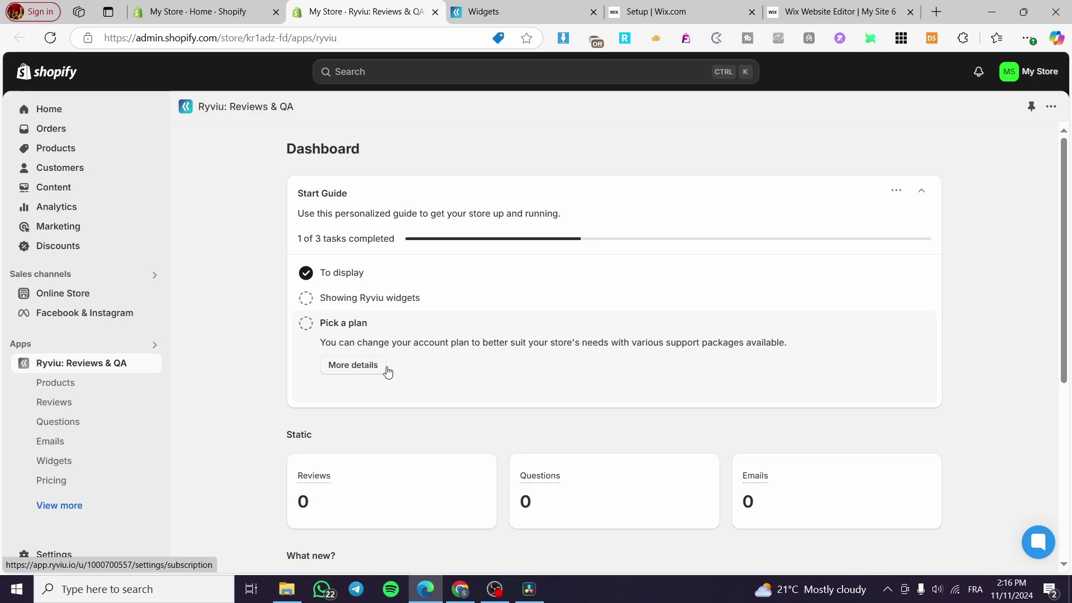
click(365, 372)
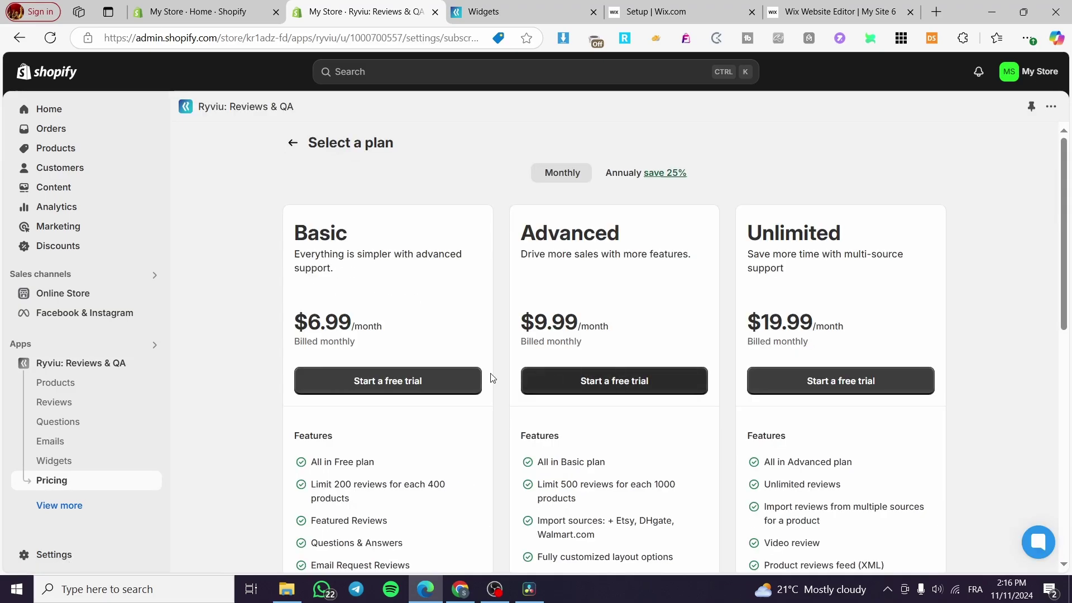
click(356, 380)
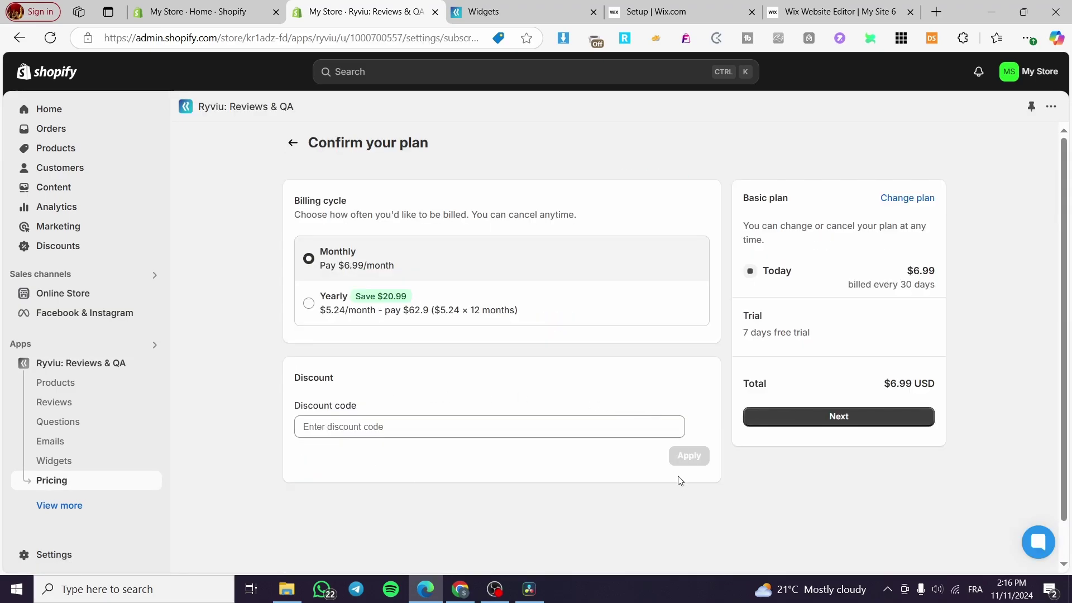
click(839, 419)
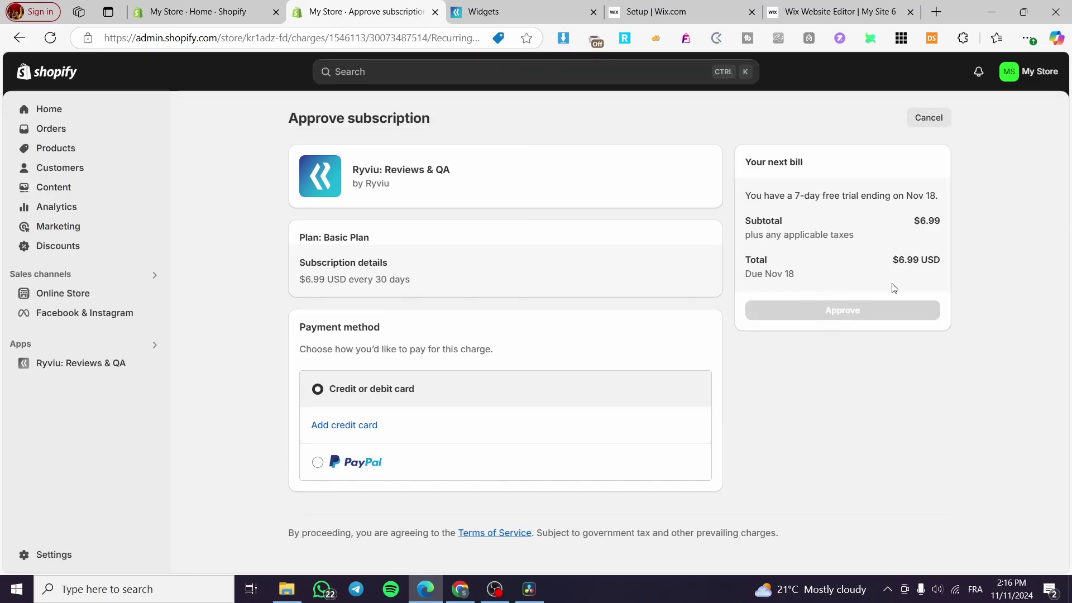
click(933, 119)
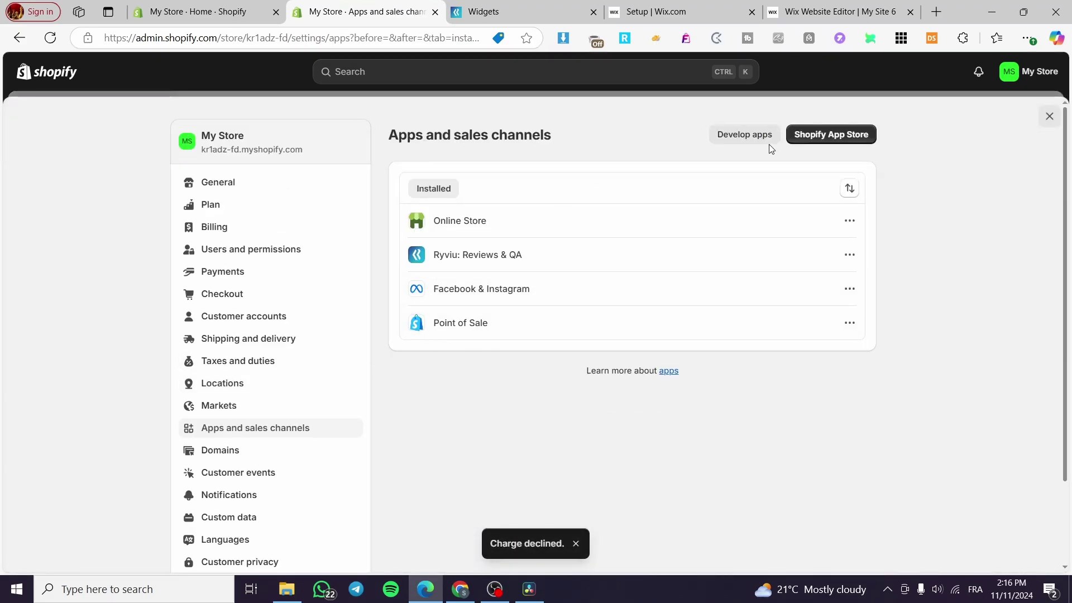
click(1050, 116)
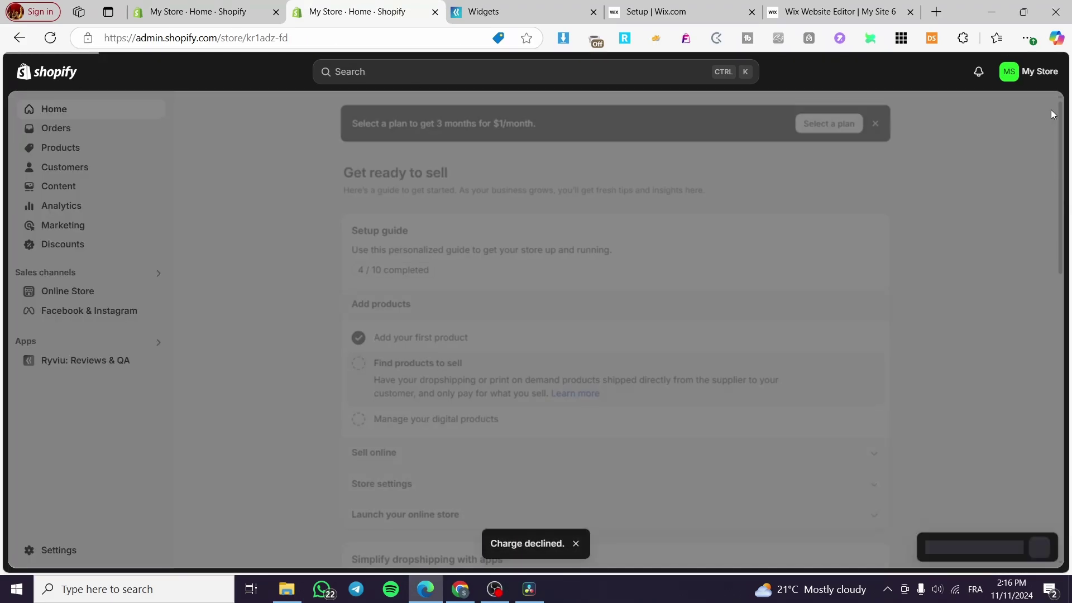
- Go to Ryviu's Products page and launch Import reviews by URL
click(56, 364)
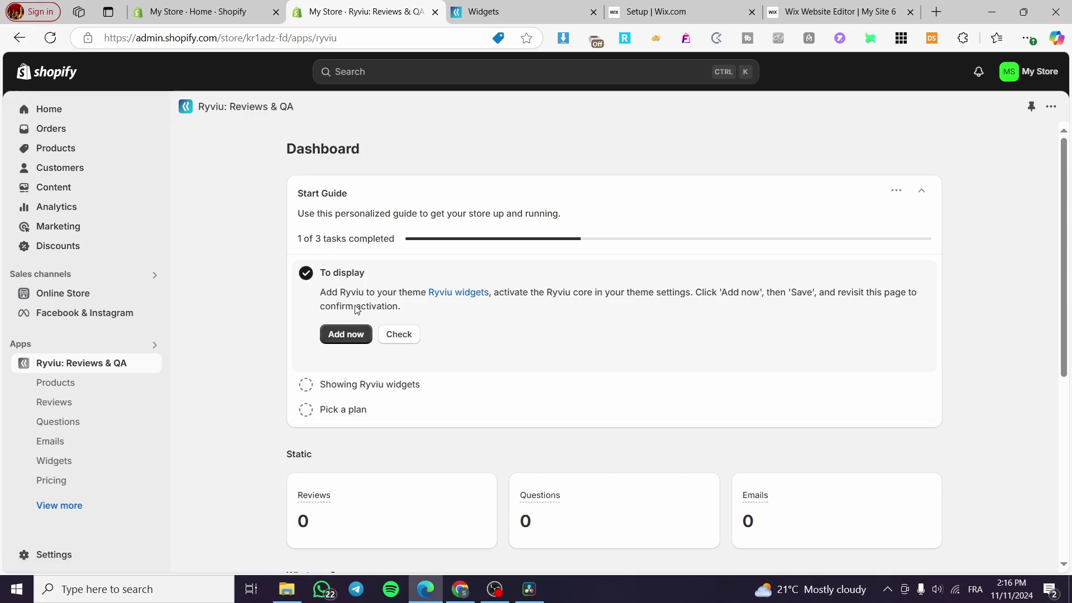
click(84, 384)
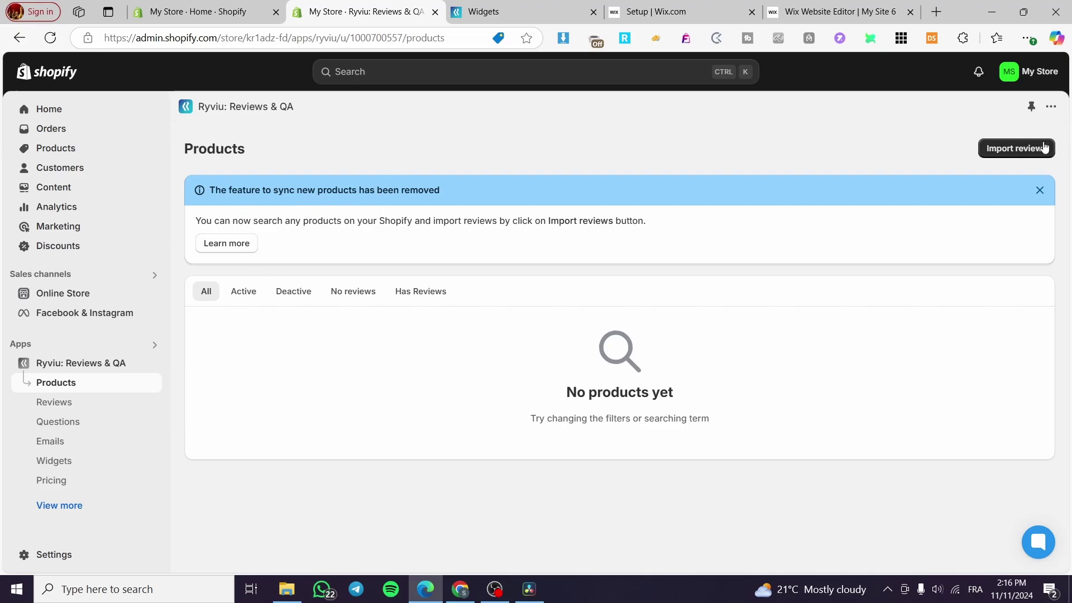
click(1016, 149)
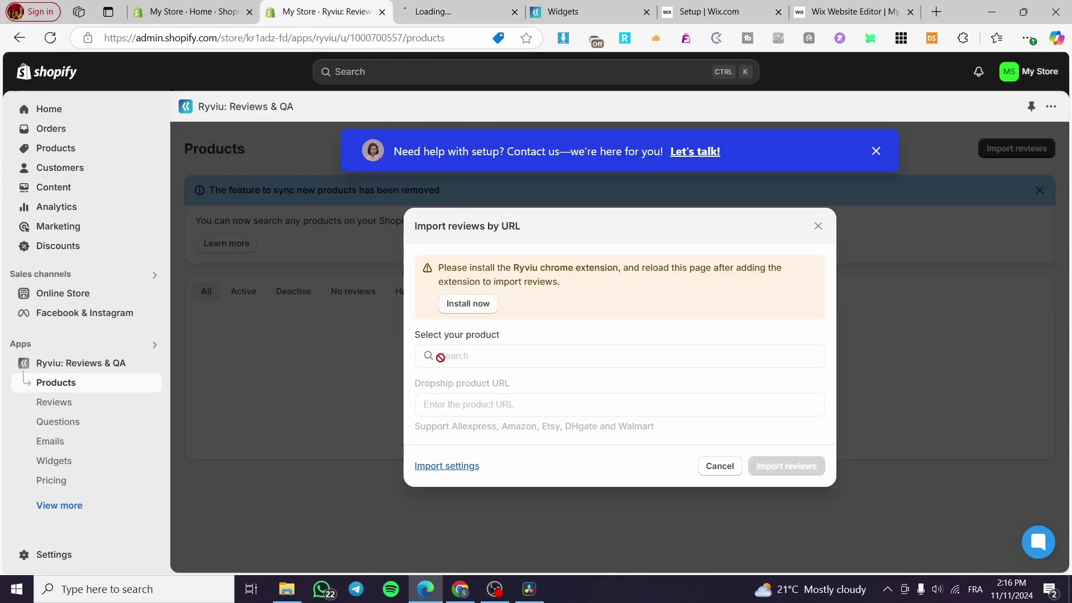
- Close the blue 'Need help with setup?' banner above the import form
click(877, 151)
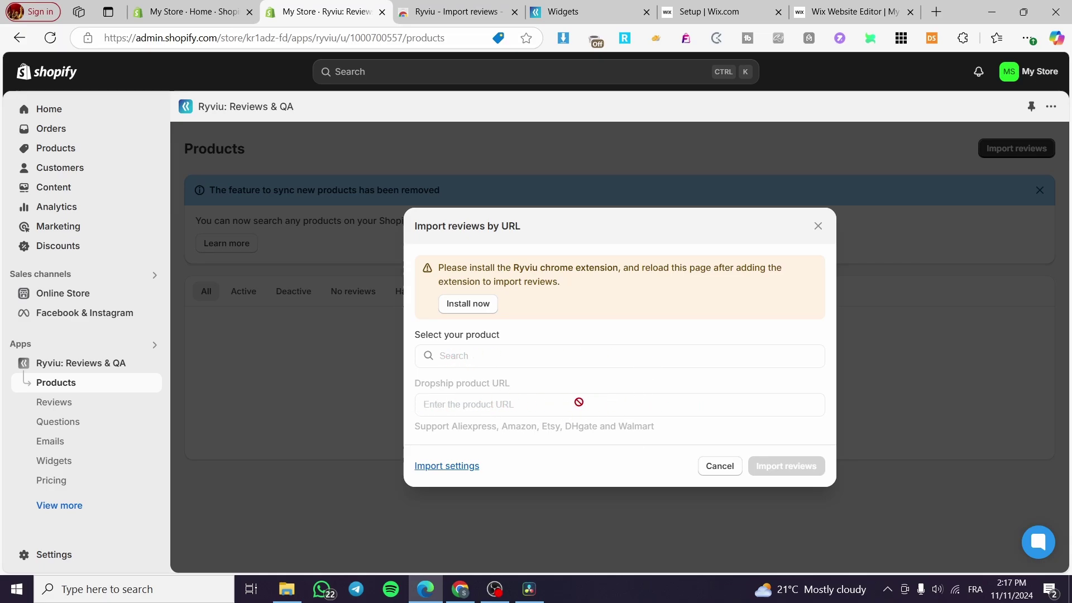
- Close the import dialog and visit Ryviu's All Reviews, Questions, Emails and Widgets pages
click(817, 225)
click(64, 412)
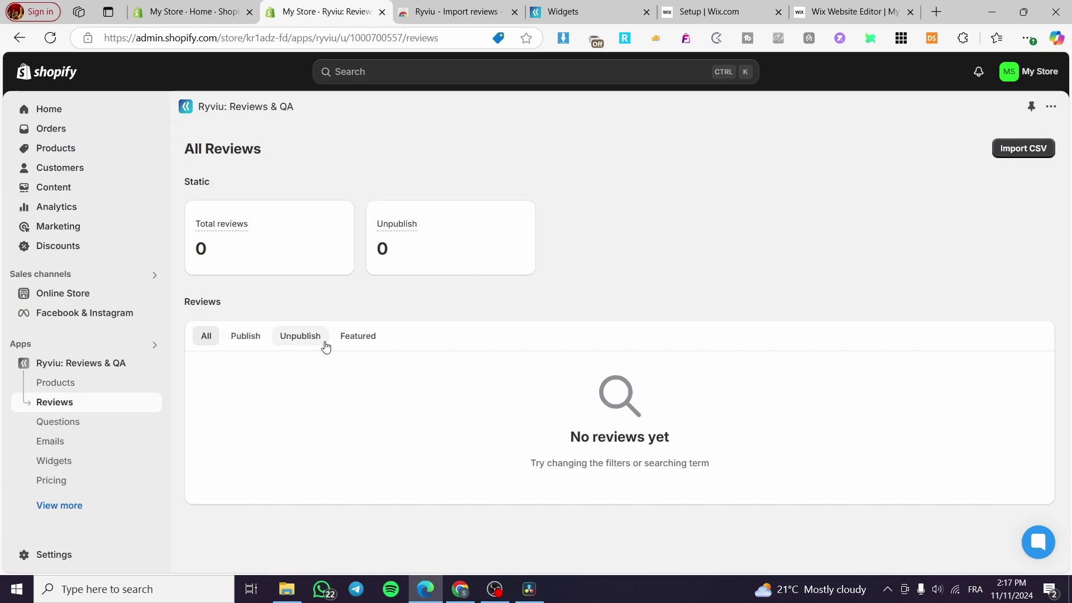
click(85, 423)
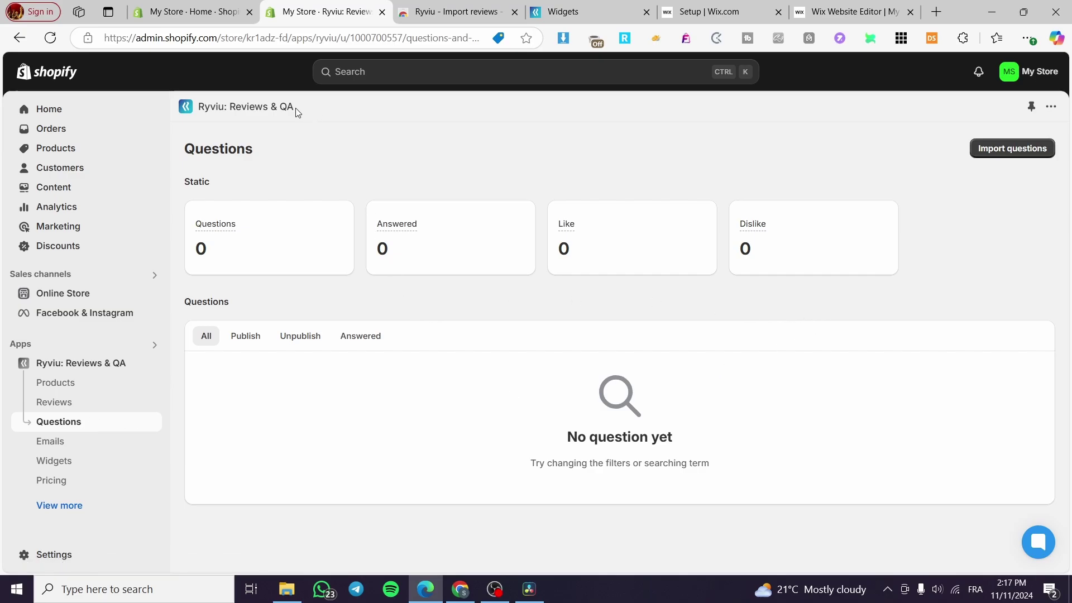
click(60, 444)
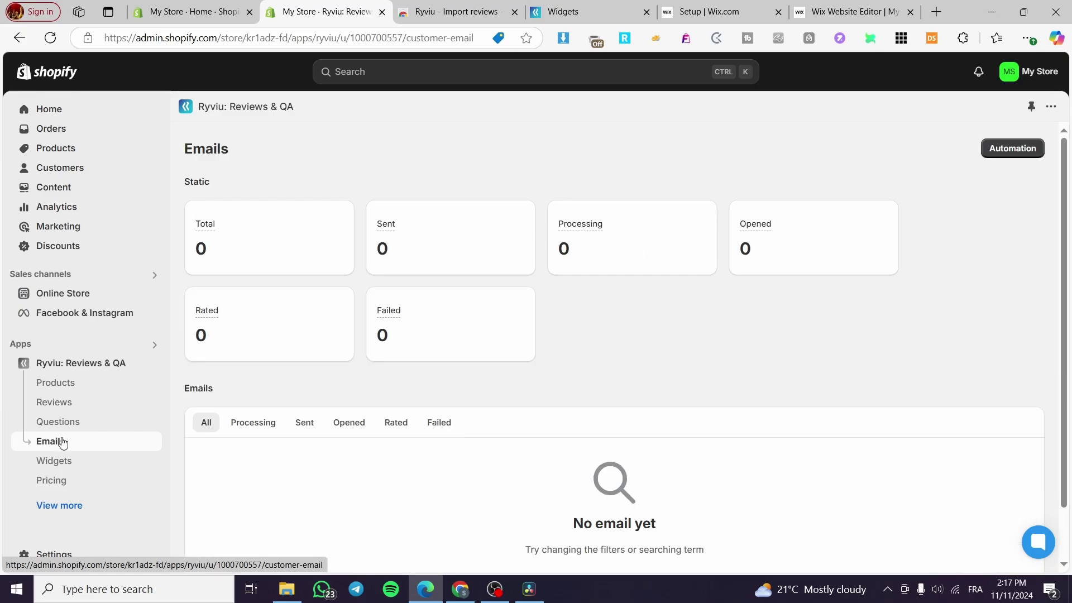
click(78, 468)
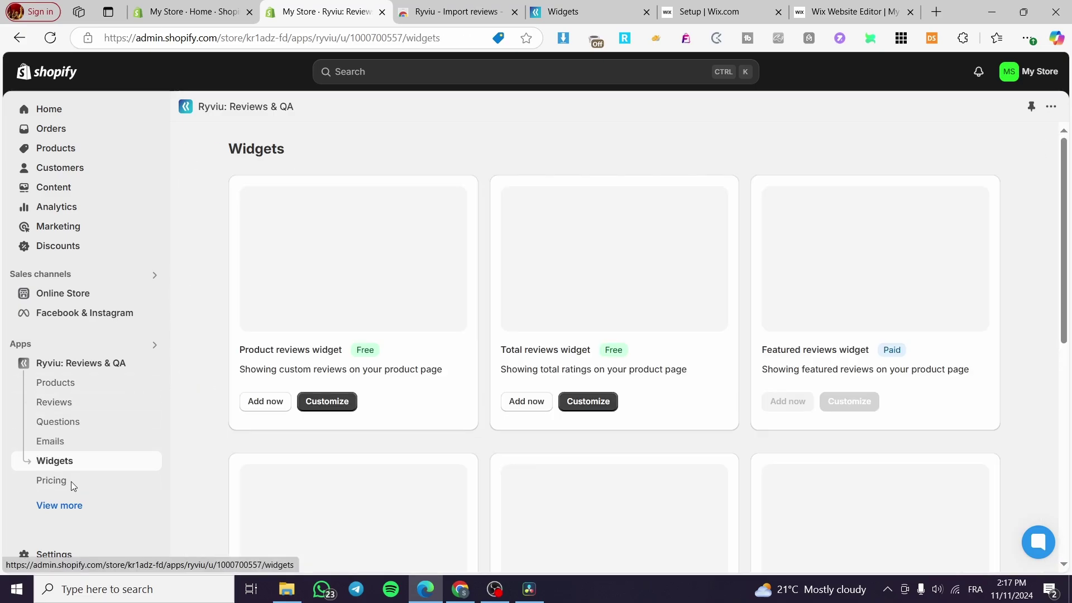